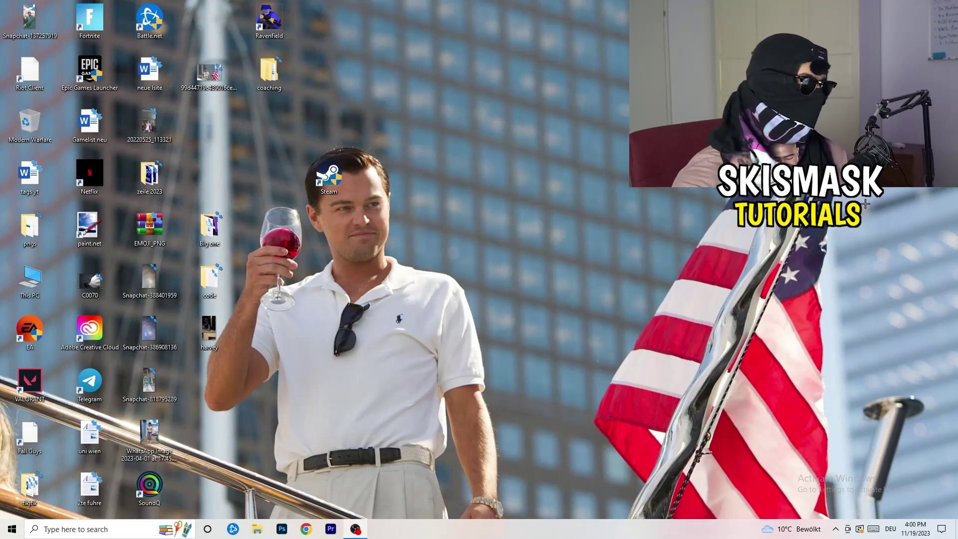
Step: Open Windows Settings from Start and go to the Gaming > Xbox Game Bar page
{"action": "left_click", "coordinate": [2, 535]}
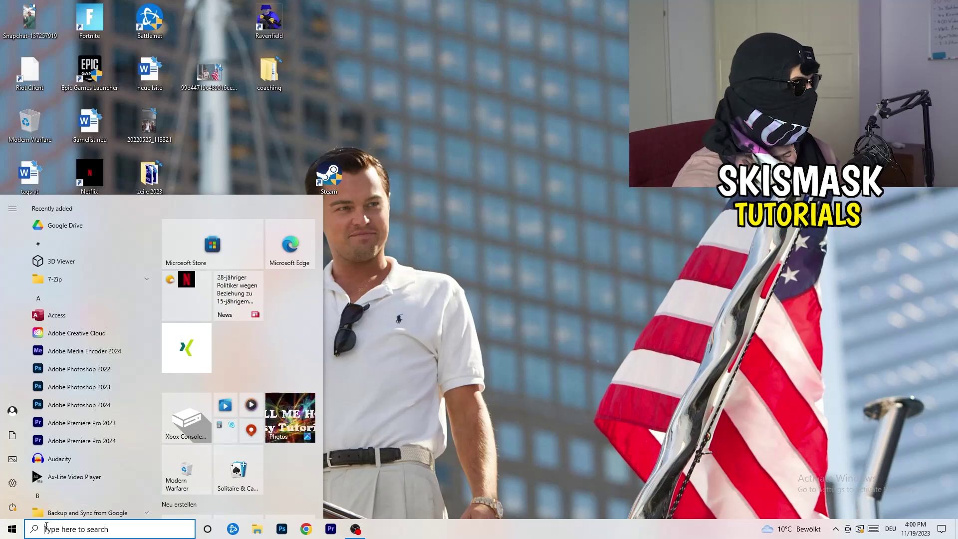
{"action": "left_click", "coordinate": [13, 483]}
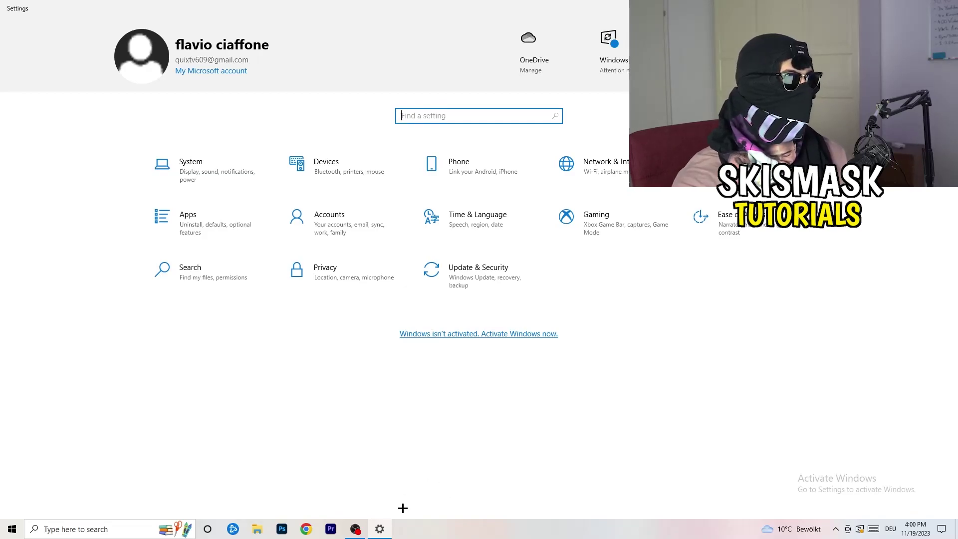
{"action": "left_click", "coordinate": [614, 234]}
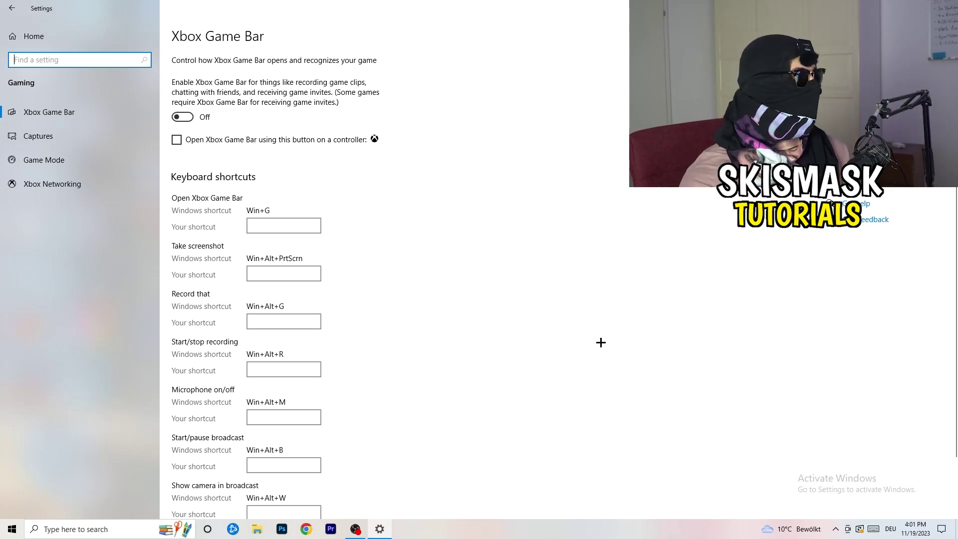
Step: Review the Captures page, keeping the 2-hour maximum recording length unchanged
{"action": "left_click", "coordinate": [80, 139]}
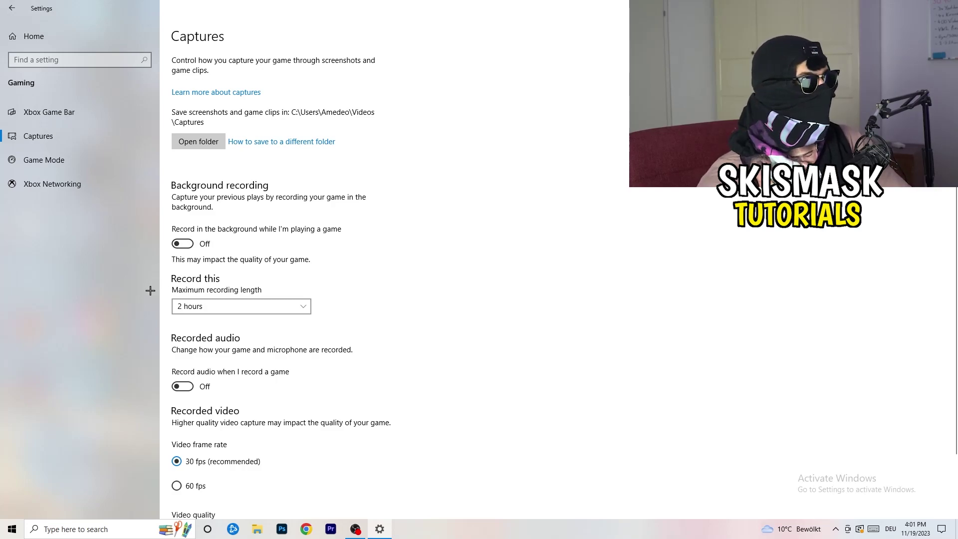
{"action": "left_click", "coordinate": [234, 308]}
{"action": "left_click", "coordinate": [398, 273]}
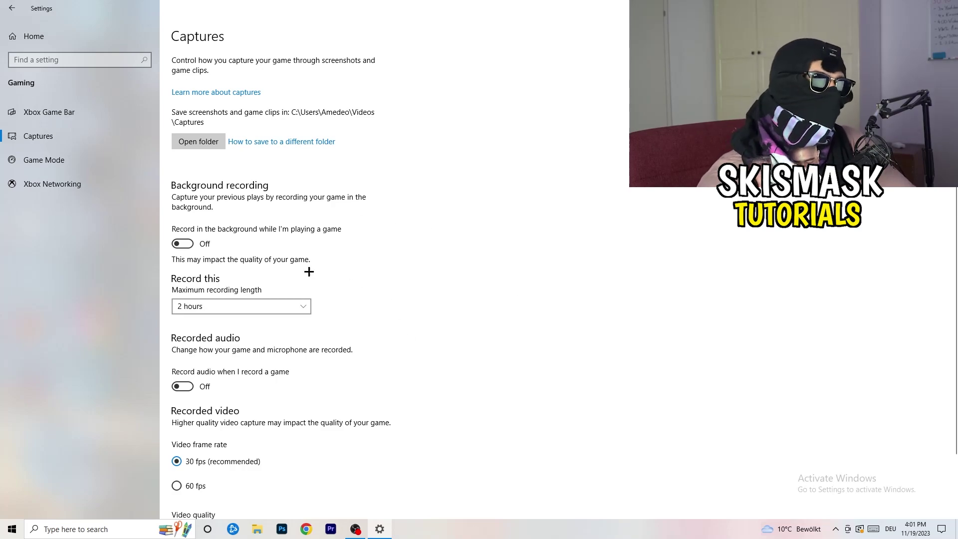
{"action": "left_click", "coordinate": [284, 304]}
{"action": "left_click", "coordinate": [364, 260]}
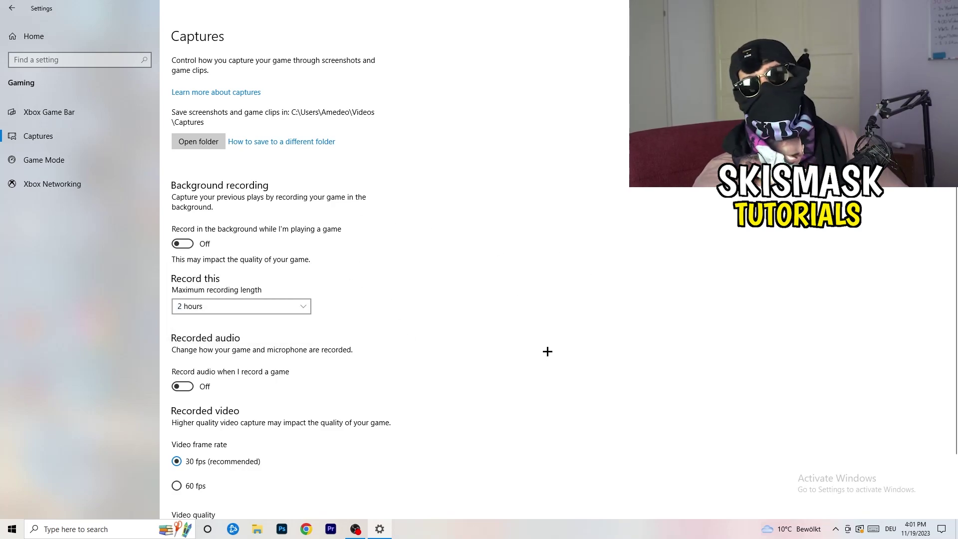
{"action": "scroll", "coordinate": [249, 339], "scroll_direction": "down", "scroll_amount": 2}
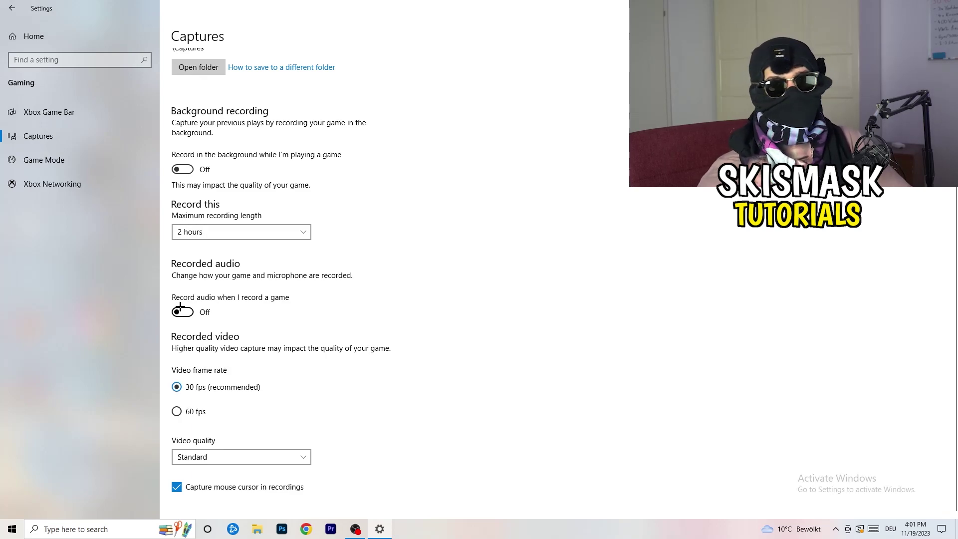
Step: Confirm Game Mode is On, then close Settings with Alt+F4
{"action": "left_click", "coordinate": [69, 157]}
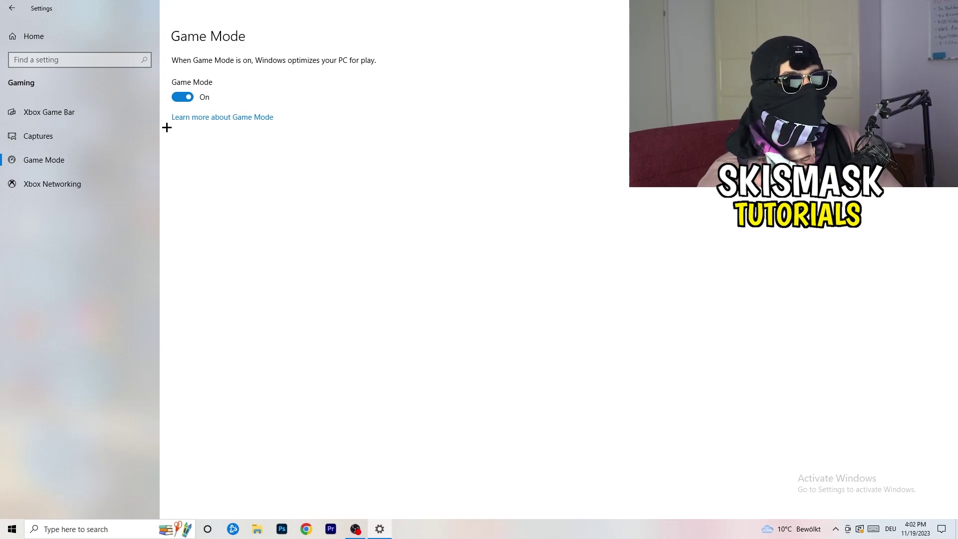
{"action": "key", "text": "alt+F4"}
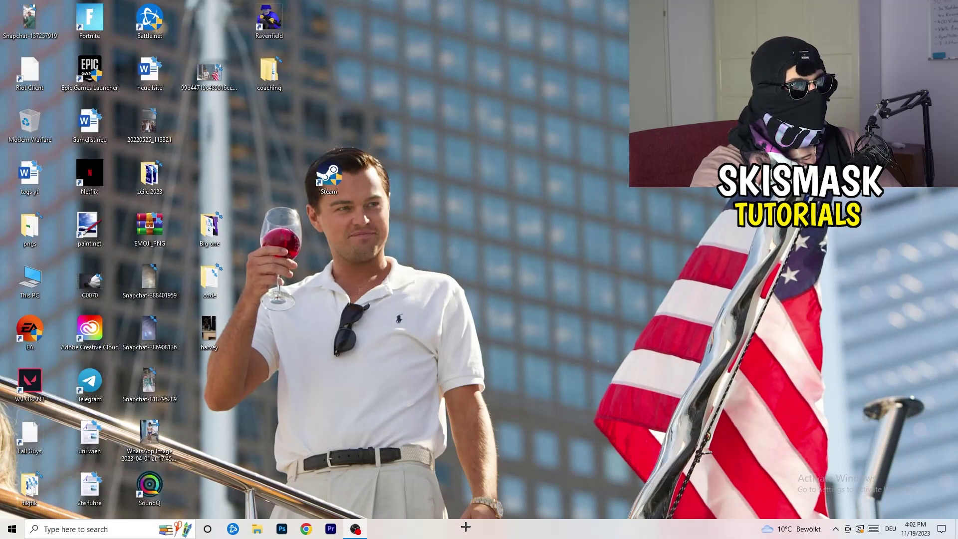
Step: Launch Task Manager from the taskbar menu and maximize it
{"action": "left_click_drag", "start_coordinate": [465, 527], "coordinate": [337, 469]}
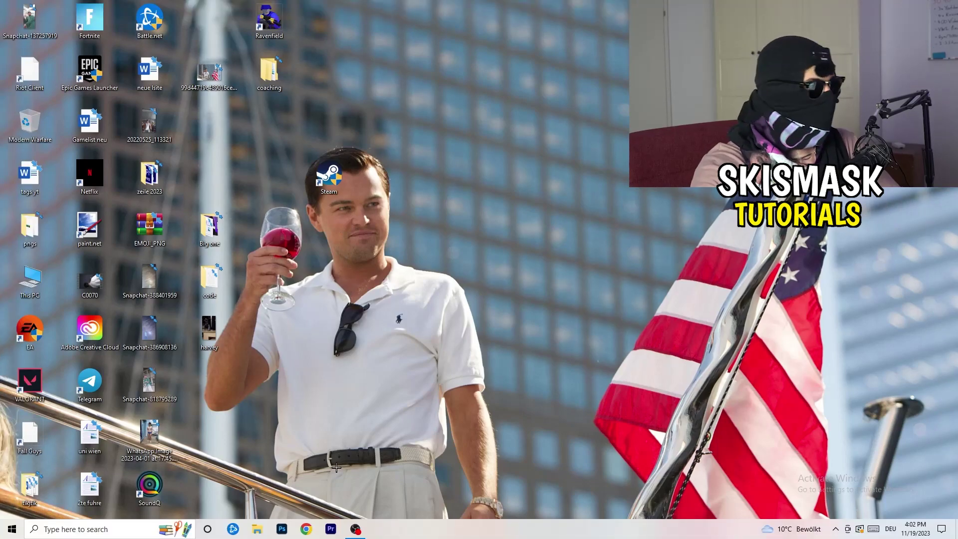
{"action": "right_click", "coordinate": [463, 530]}
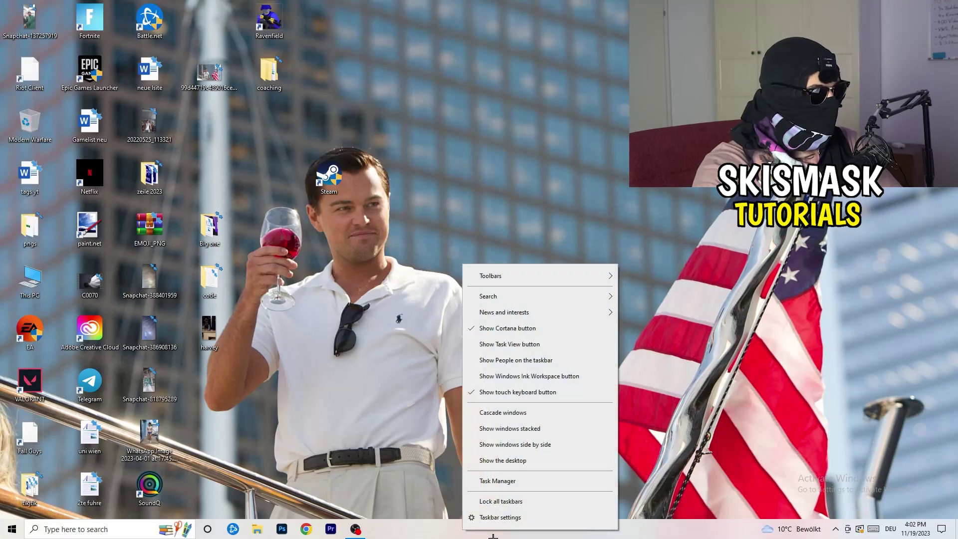
{"action": "left_click", "coordinate": [516, 482]}
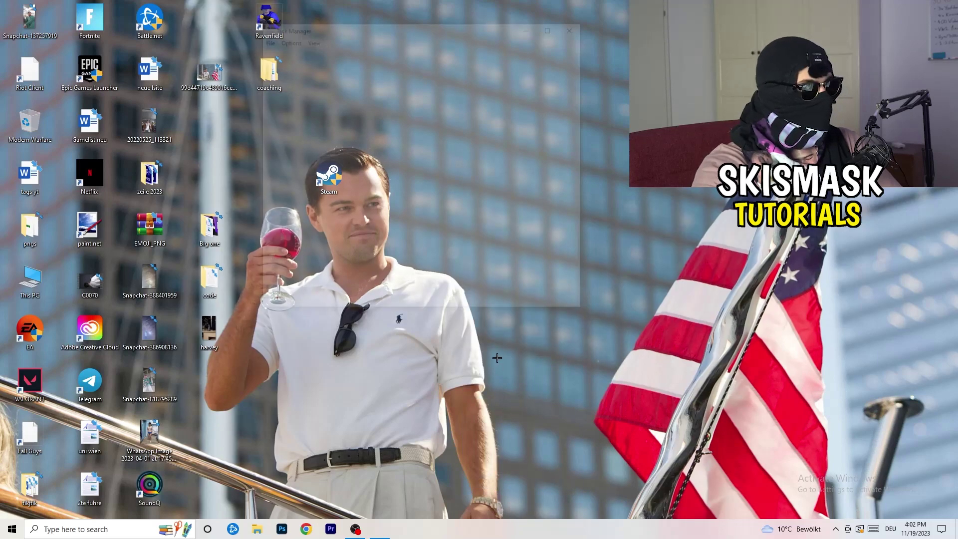
{"action": "left_click", "coordinate": [555, 25]}
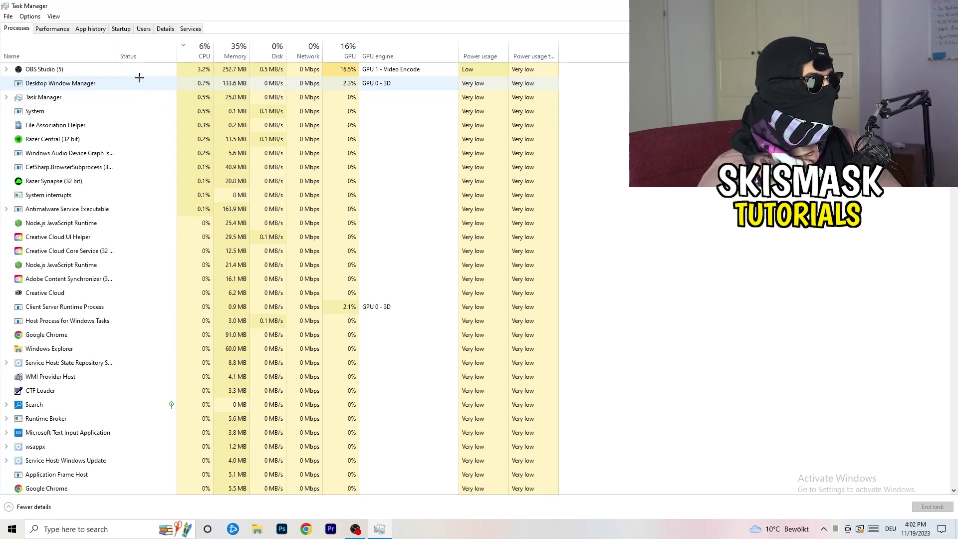
Step: Sort processes by GPU, then CPU usage, leaving OBS Studio running
{"action": "left_click", "coordinate": [205, 47]}
{"action": "left_click", "coordinate": [343, 50]}
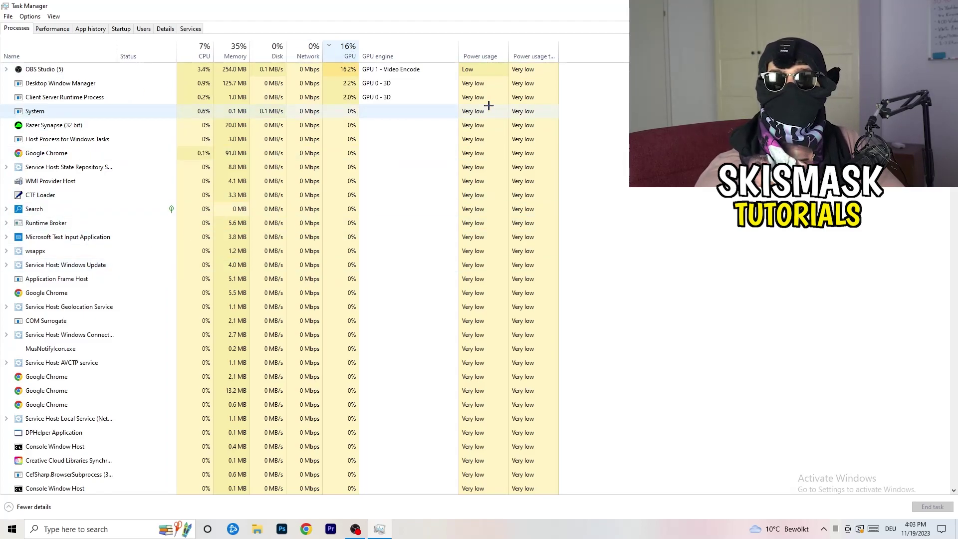
{"action": "right_click", "coordinate": [347, 70]}
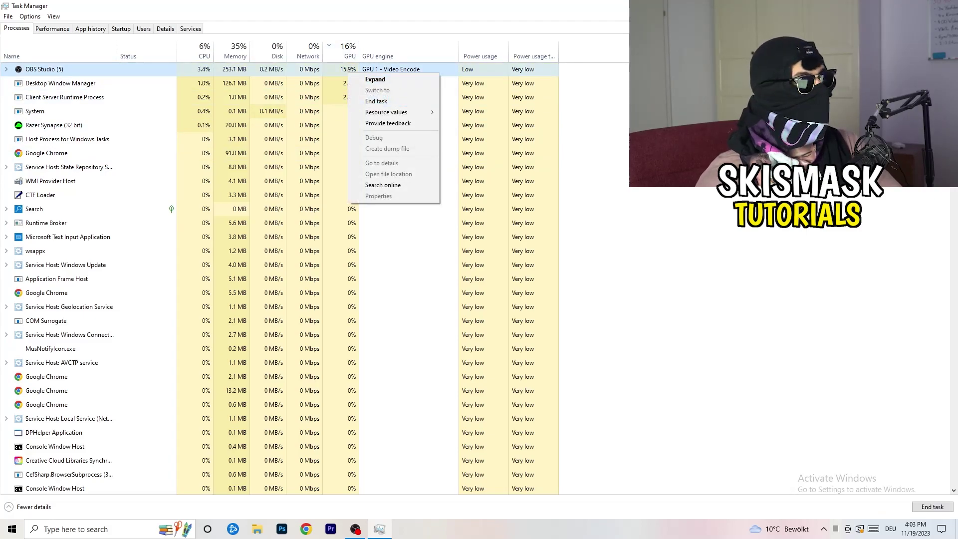
{"action": "left_click", "coordinate": [580, 101]}
{"action": "left_click", "coordinate": [200, 50]}
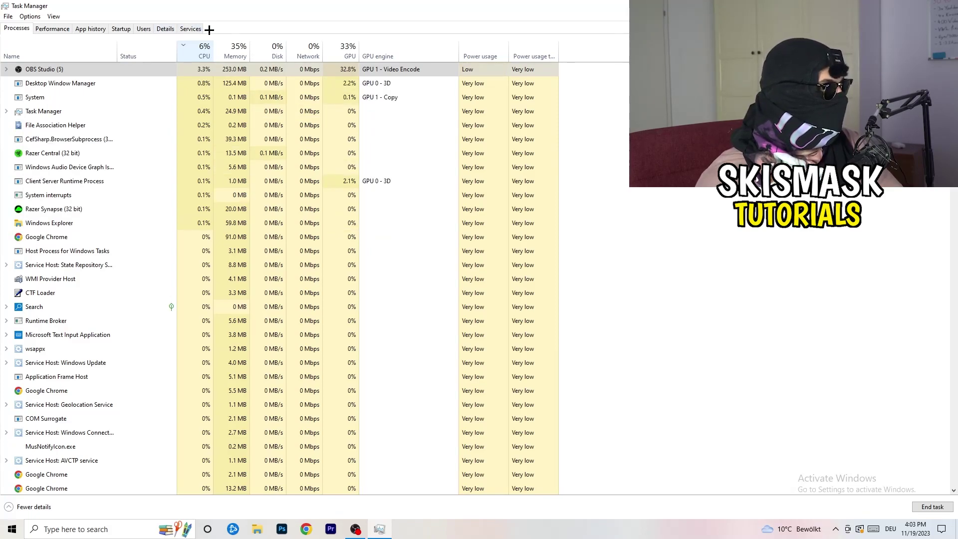
Step: Inspect the Creative Cloud helper's priority in Details, then view the Startup apps list
{"action": "left_click", "coordinate": [165, 29]}
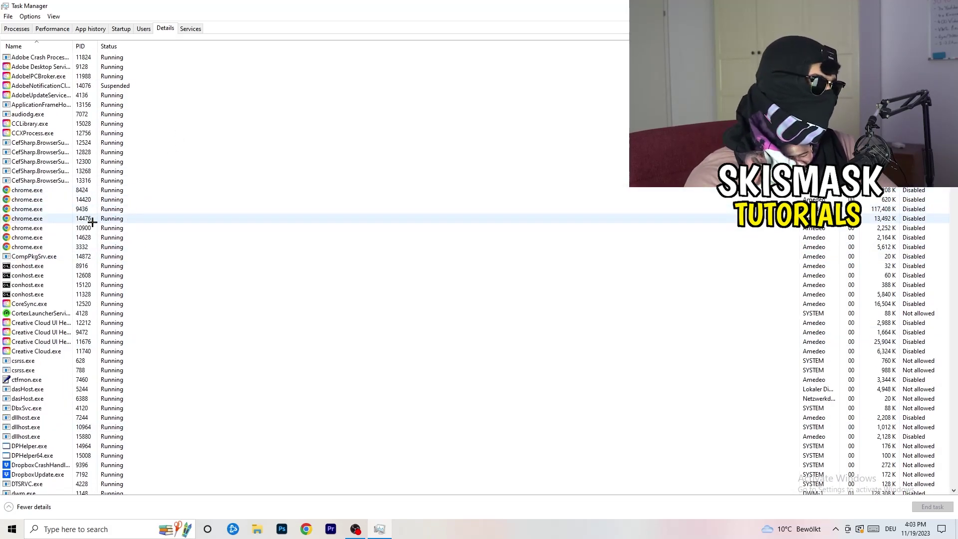
{"action": "scroll", "coordinate": [80, 252], "scroll_direction": "down", "scroll_amount": 3}
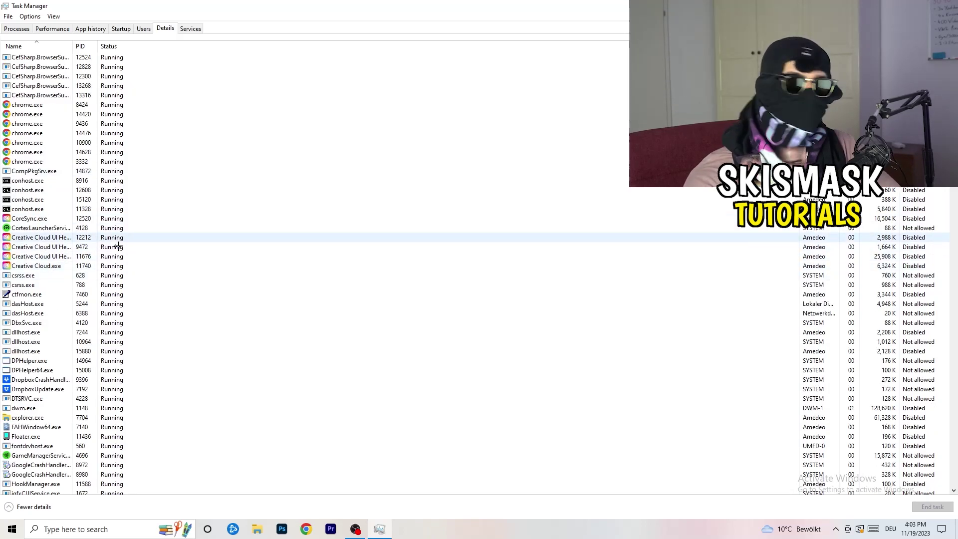
{"action": "right_click", "coordinate": [40, 256]}
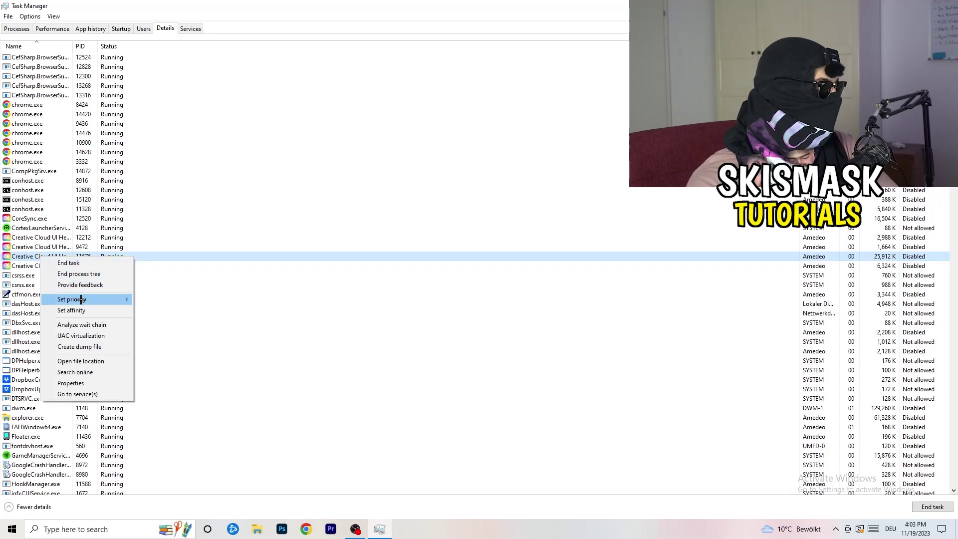
{"action": "mouse_move", "coordinate": [82, 298]}
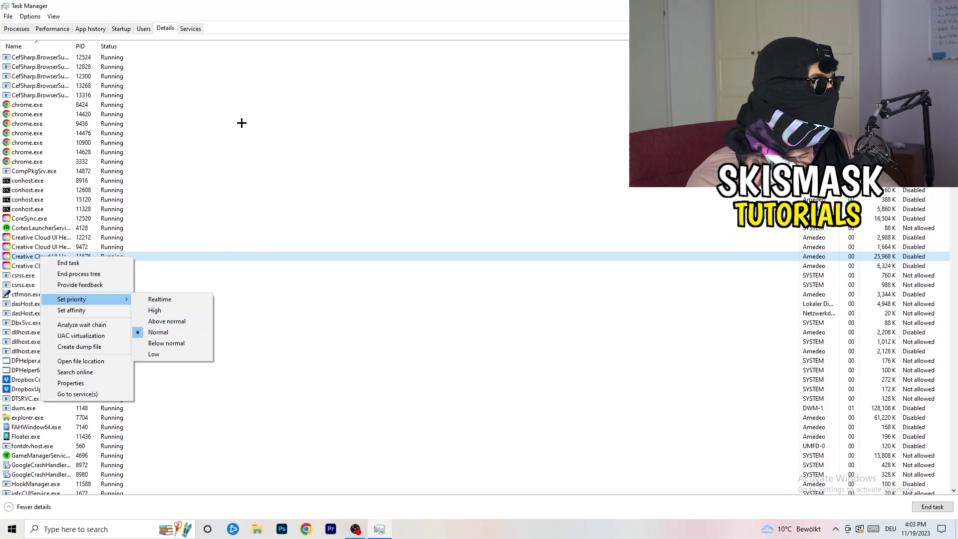
{"action": "left_click", "coordinate": [129, 31]}
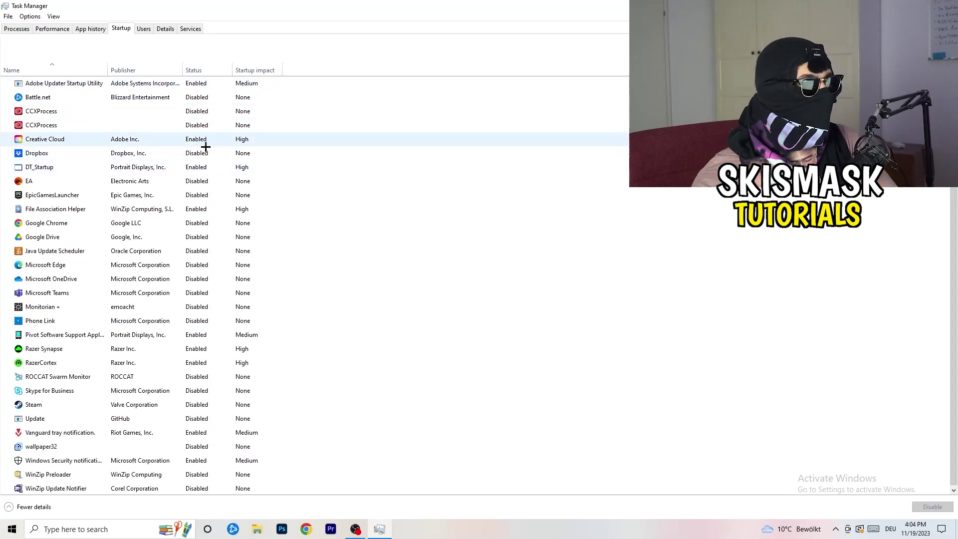
Step: Leave DT_Startup enabled and close Task Manager with Alt+F4
{"action": "right_click", "coordinate": [218, 165]}
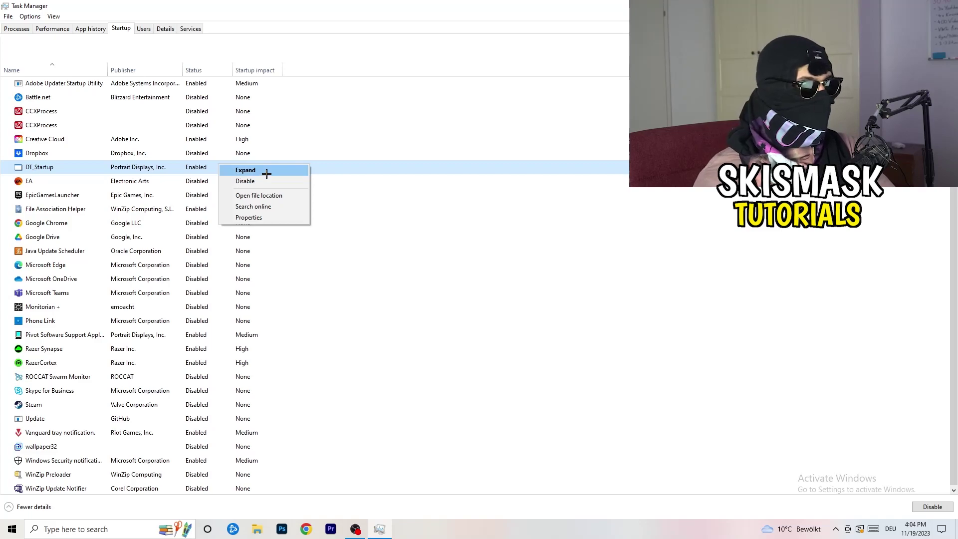
{"action": "key", "text": "Escape"}
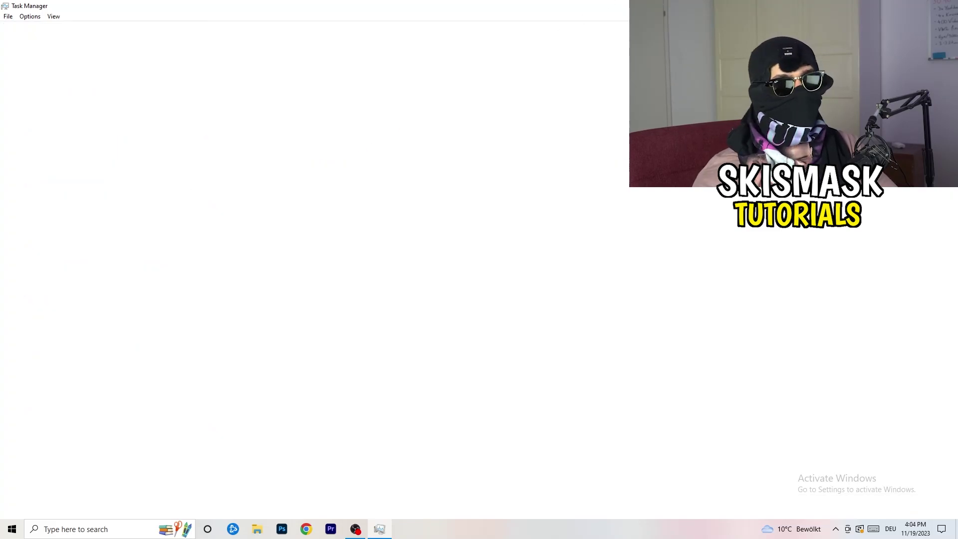
{"action": "key", "text": "alt+F4"}
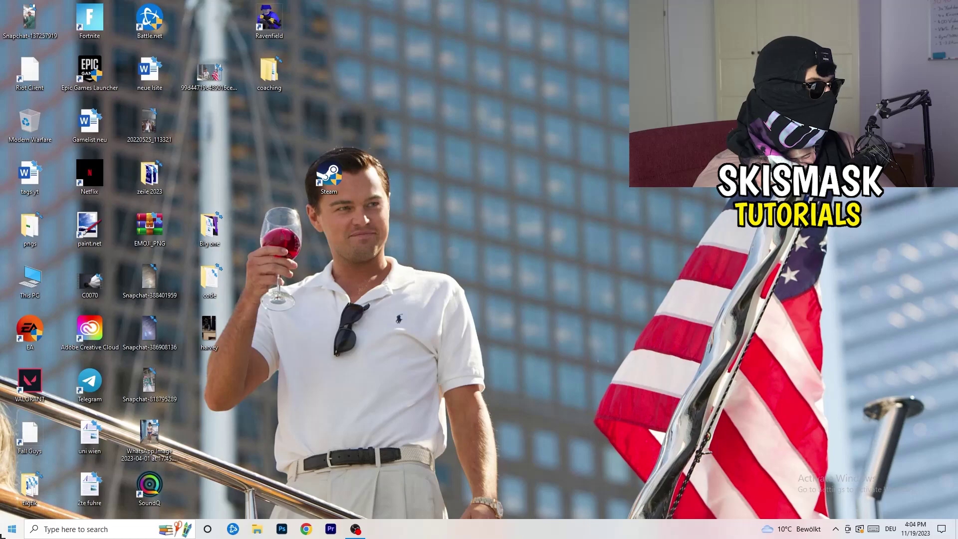
{"action": "key", "text": "super"}
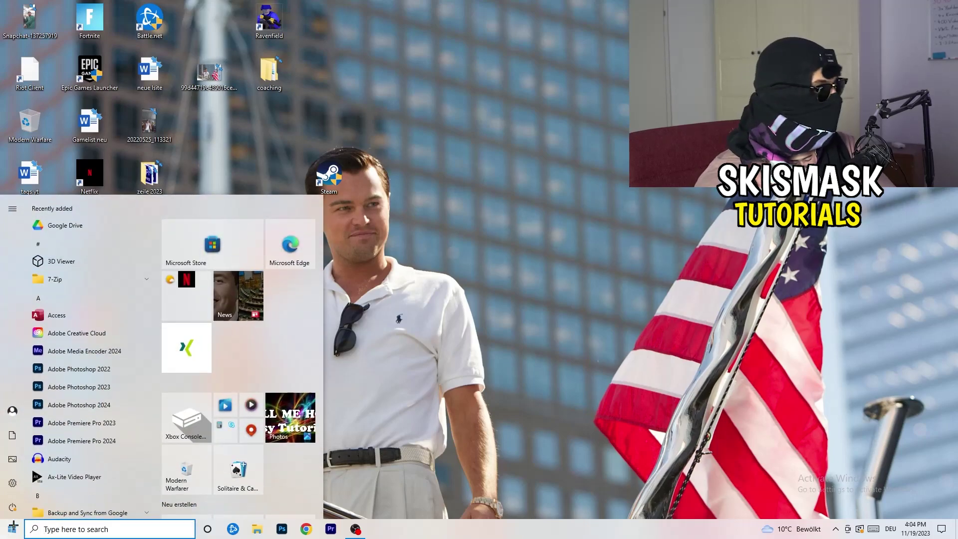
Step: Open Windows Settings on the System > Display page
{"action": "left_click", "coordinate": [13, 488]}
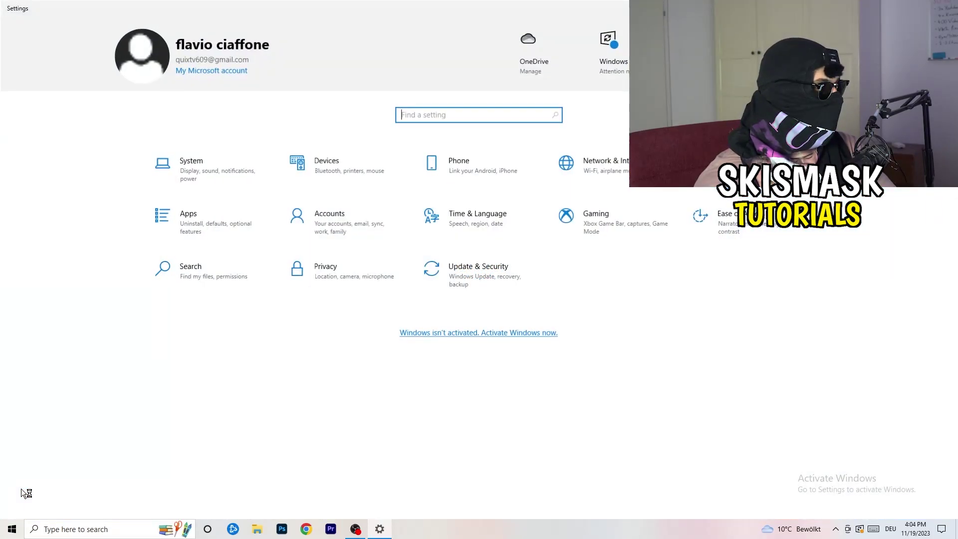
{"action": "left_click", "coordinate": [225, 162]}
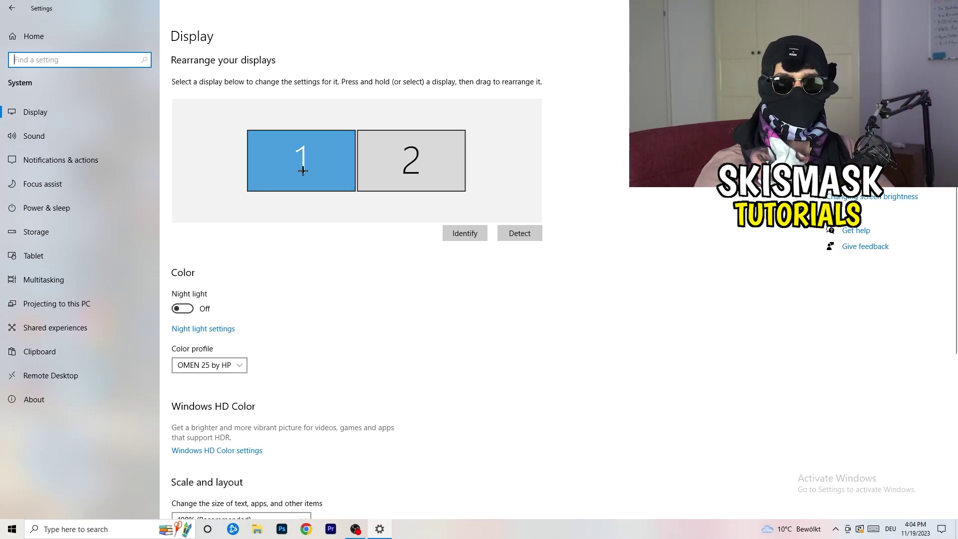
{"action": "scroll", "coordinate": [348, 182], "scroll_direction": "down", "scroll_amount": 1}
{"action": "scroll", "coordinate": [348, 182], "scroll_direction": "down", "scroll_amount": 3}
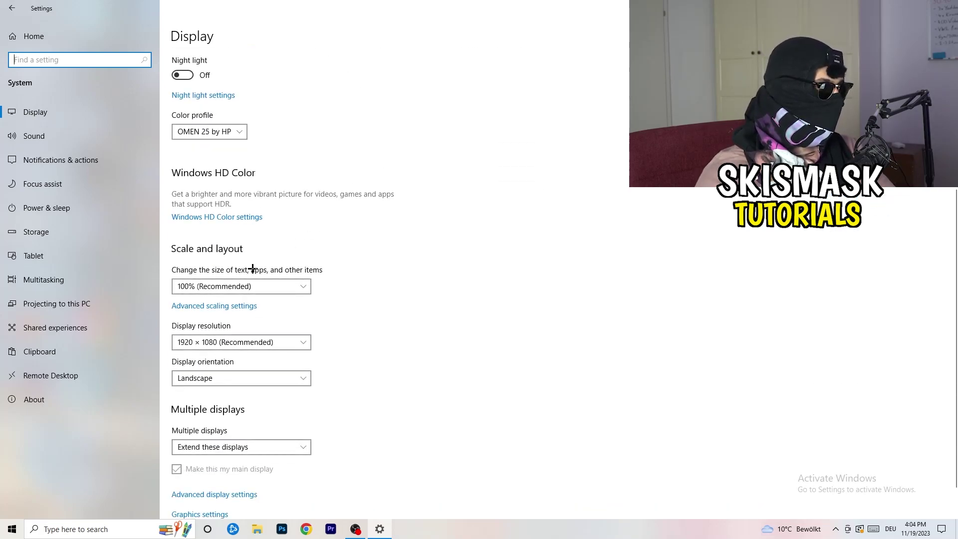
{"action": "left_click", "coordinate": [274, 293]}
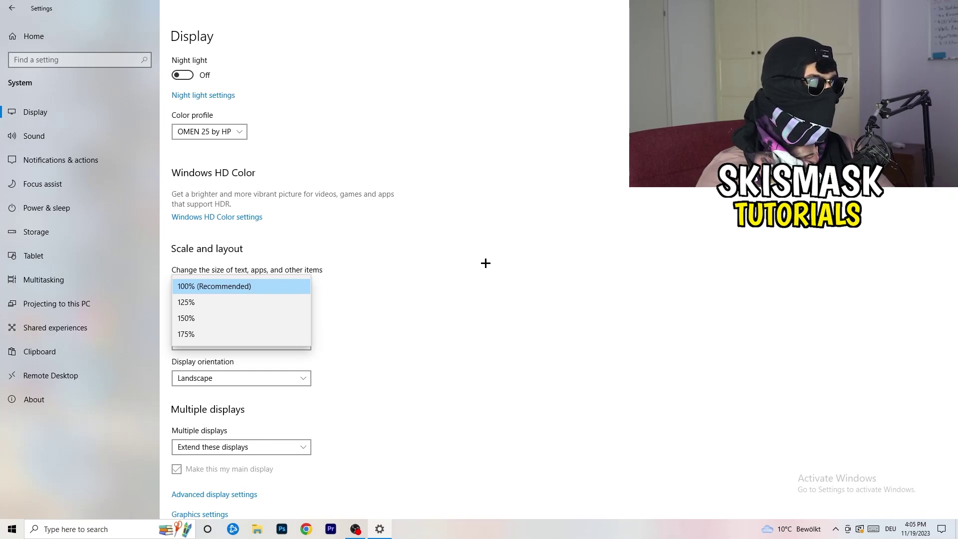
{"action": "scroll", "coordinate": [449, 269], "scroll_direction": "down", "scroll_amount": 1}
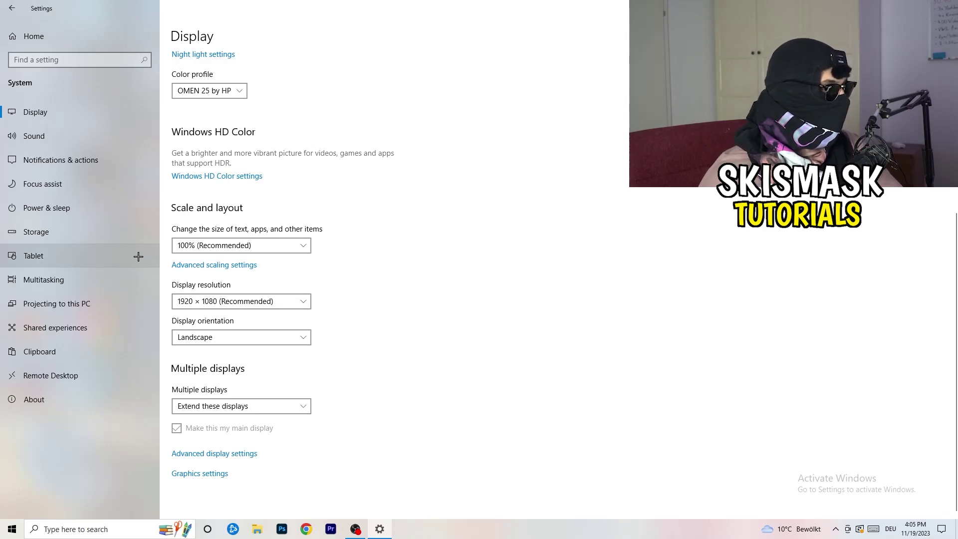
Step: Review the power plans from Power & sleep, keep Balanced, and close Power Options
{"action": "left_click", "coordinate": [74, 211]}
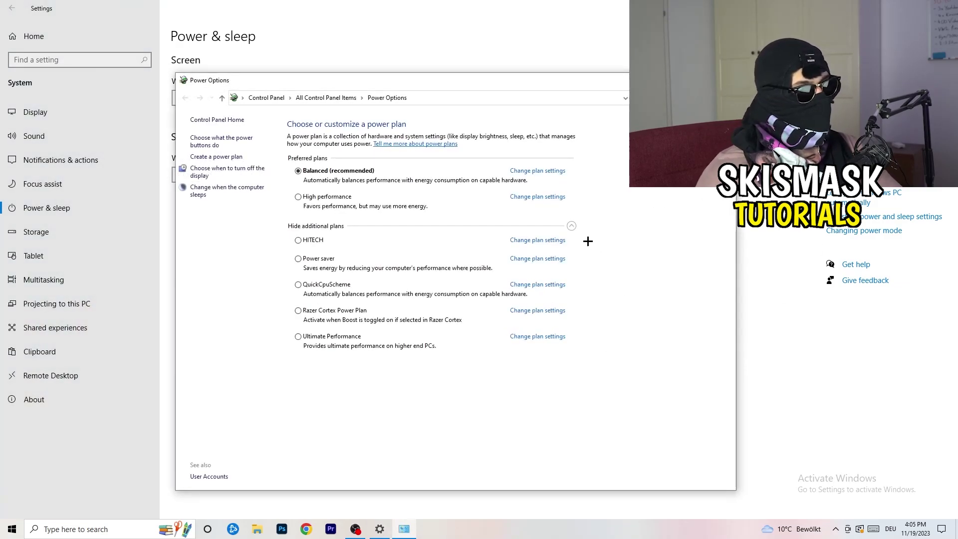
{"action": "left_click", "coordinate": [571, 225]}
{"action": "left_click", "coordinate": [572, 225]}
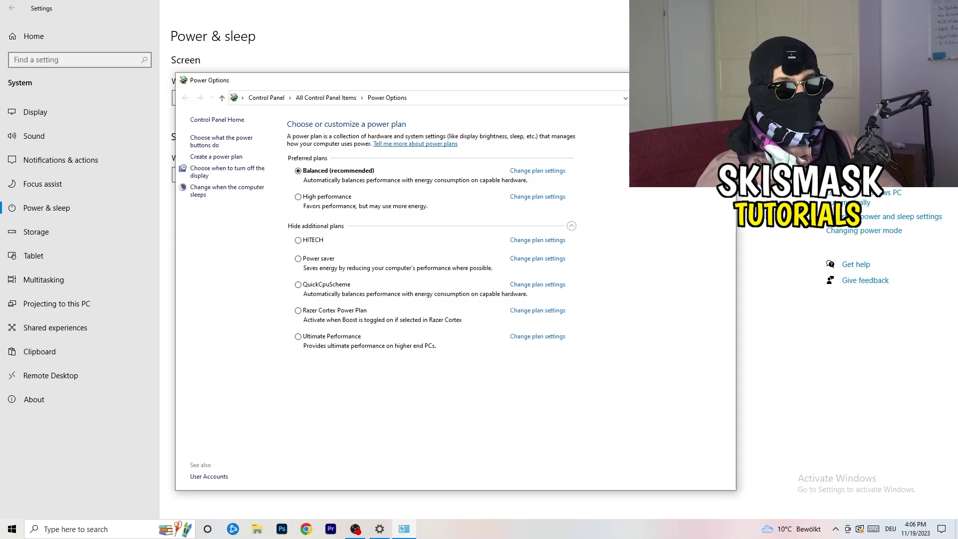
{"action": "key", "text": "alt+F4"}
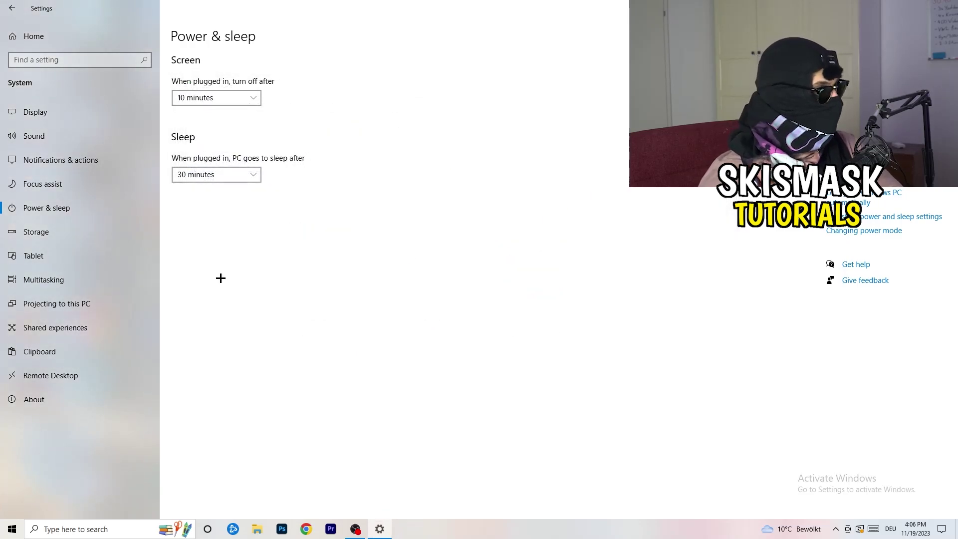
Step: Configure Storage Sense to run every week and delete unused temporary files
{"action": "left_click", "coordinate": [66, 235]}
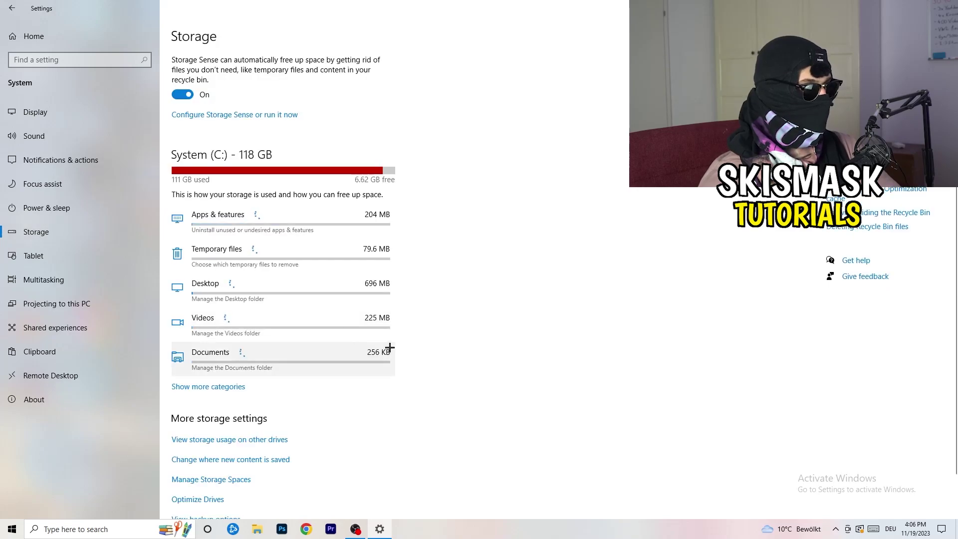
{"action": "left_click", "coordinate": [240, 115]}
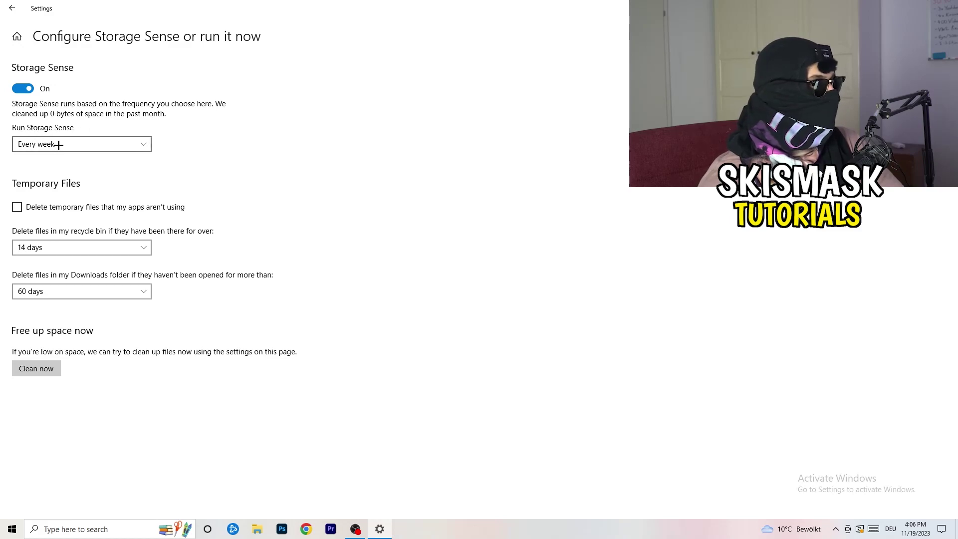
{"action": "left_click", "coordinate": [148, 146]}
{"action": "left_click", "coordinate": [150, 147]}
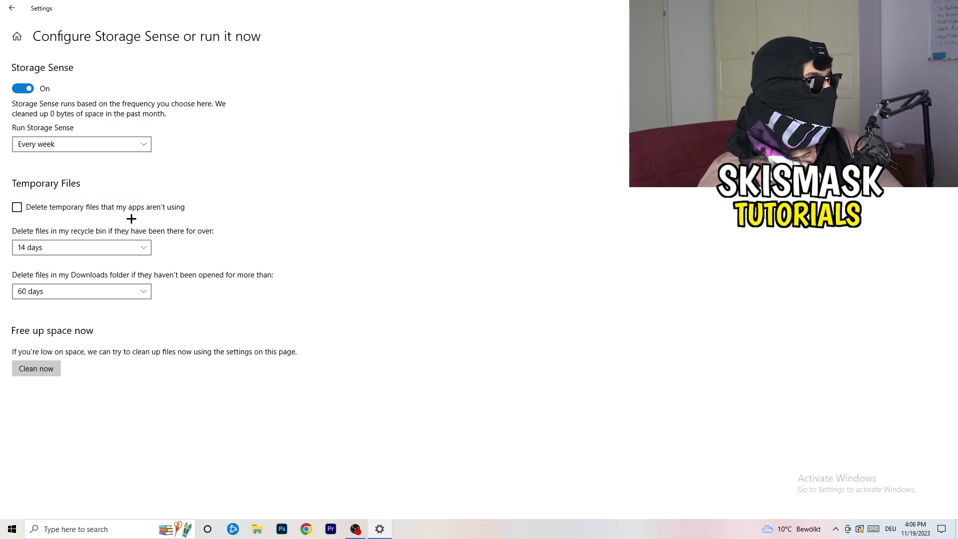
{"action": "left_click", "coordinate": [57, 208]}
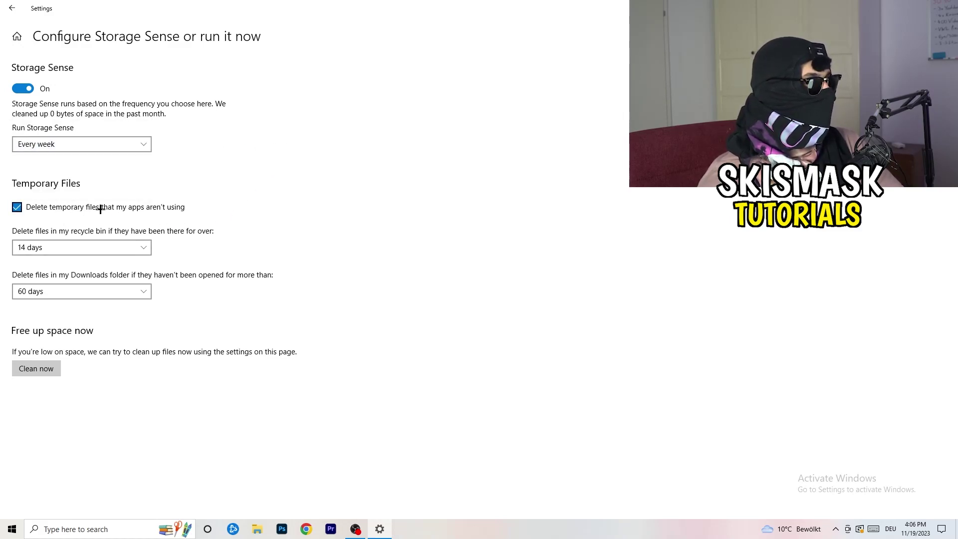
Step: Keep recycle-bin deletion at 14 days and Downloads cleanup at 60 days, then return home
{"action": "left_click", "coordinate": [74, 248]}
{"action": "left_click", "coordinate": [218, 216]}
{"action": "left_click", "coordinate": [151, 248]}
{"action": "left_click", "coordinate": [398, 190]}
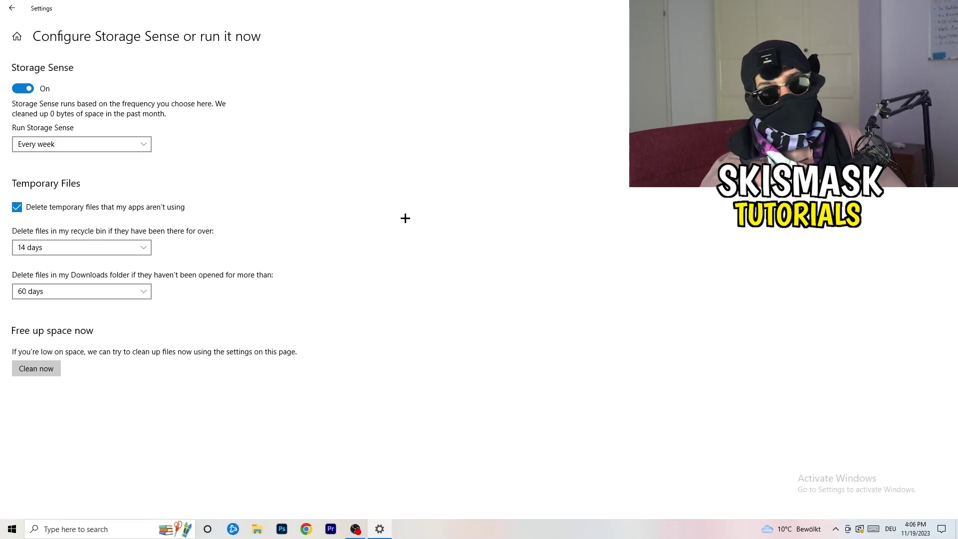
{"action": "left_click", "coordinate": [88, 292]}
{"action": "left_click", "coordinate": [374, 240]}
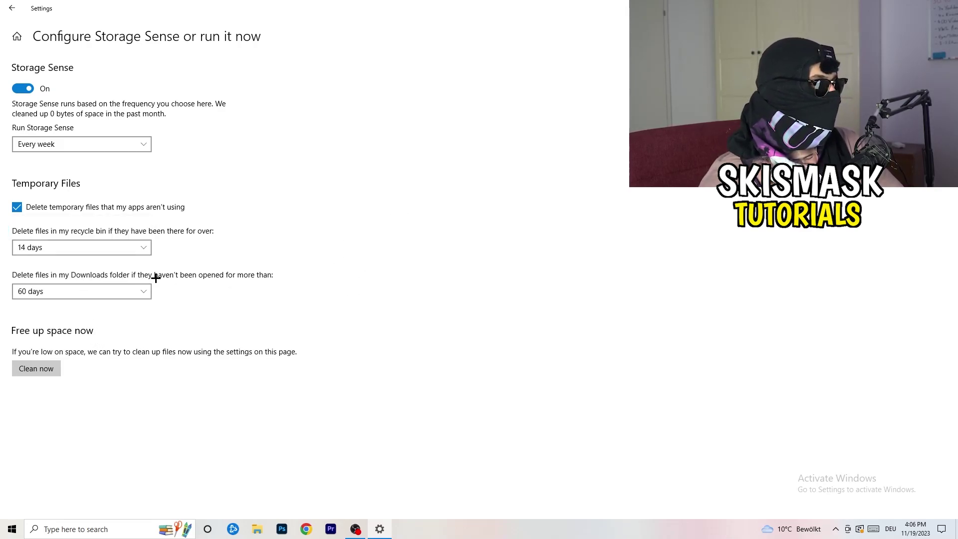
{"action": "left_click", "coordinate": [99, 299]}
{"action": "left_click", "coordinate": [471, 243]}
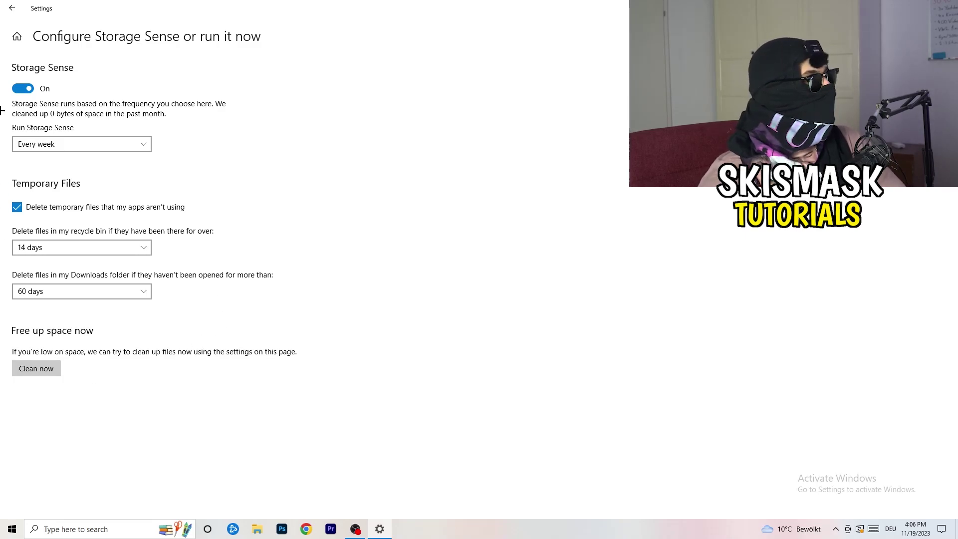
{"action": "left_click", "coordinate": [10, 8]}
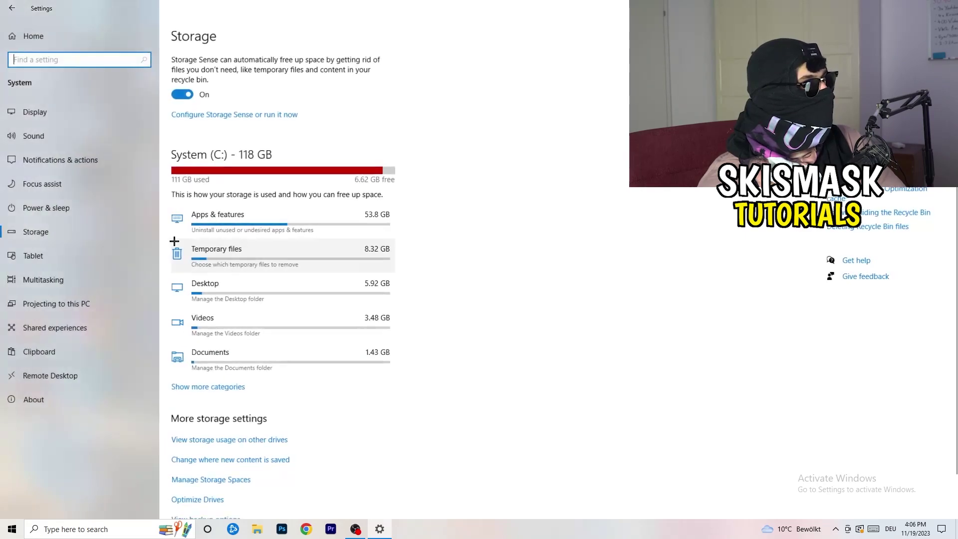
{"action": "left_click", "coordinate": [2, 11]}
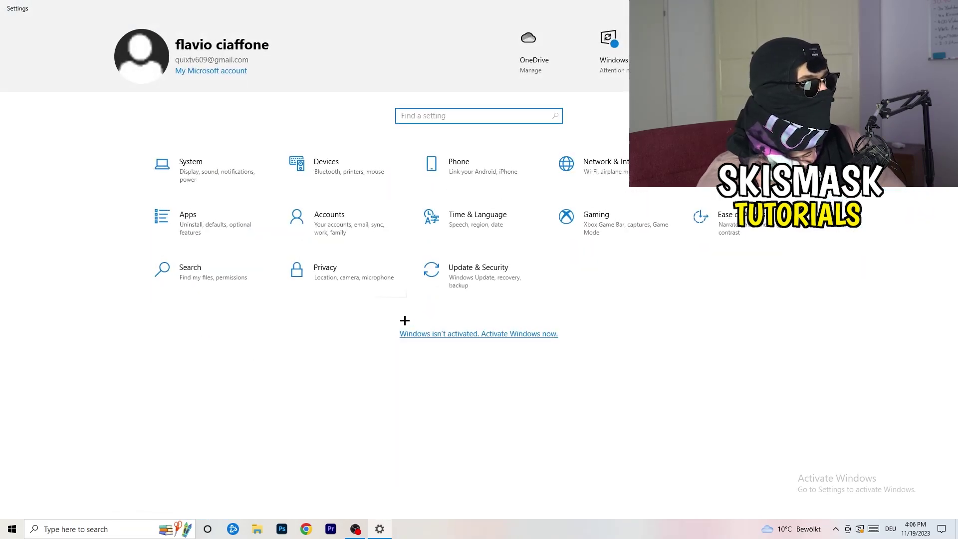
Step: Check Windows Update's pending restart for the cumulative update, then close Settings
{"action": "left_click", "coordinate": [471, 281]}
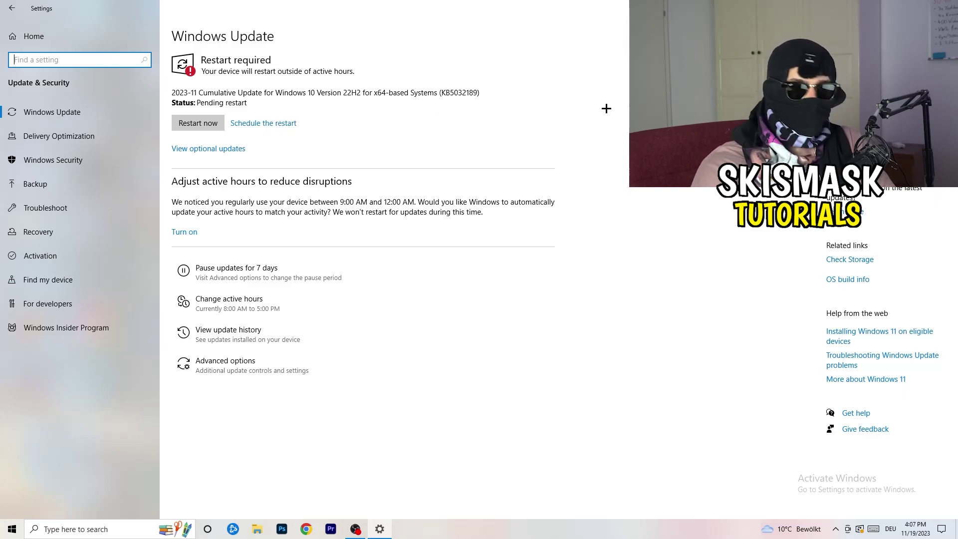
{"action": "left_click", "coordinate": [945, 8]}
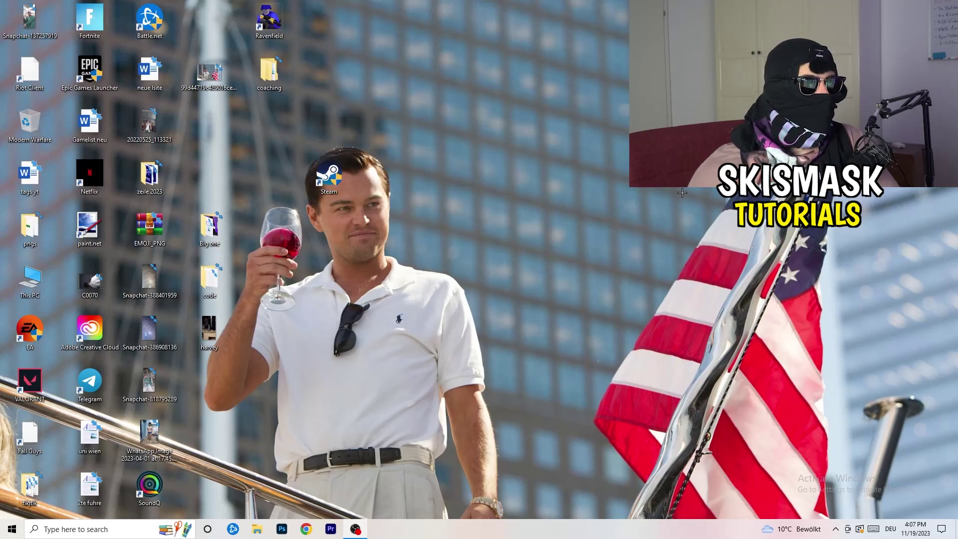
Step: Launch the NVIDIA Control Panel from the desktop context menu
{"action": "right_click", "coordinate": [580, 210]}
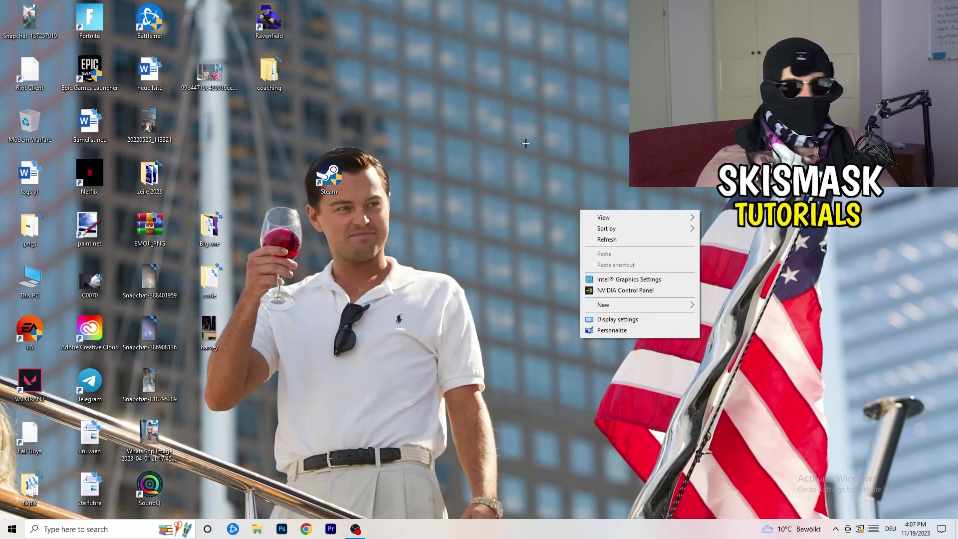
{"action": "left_click", "coordinate": [639, 292]}
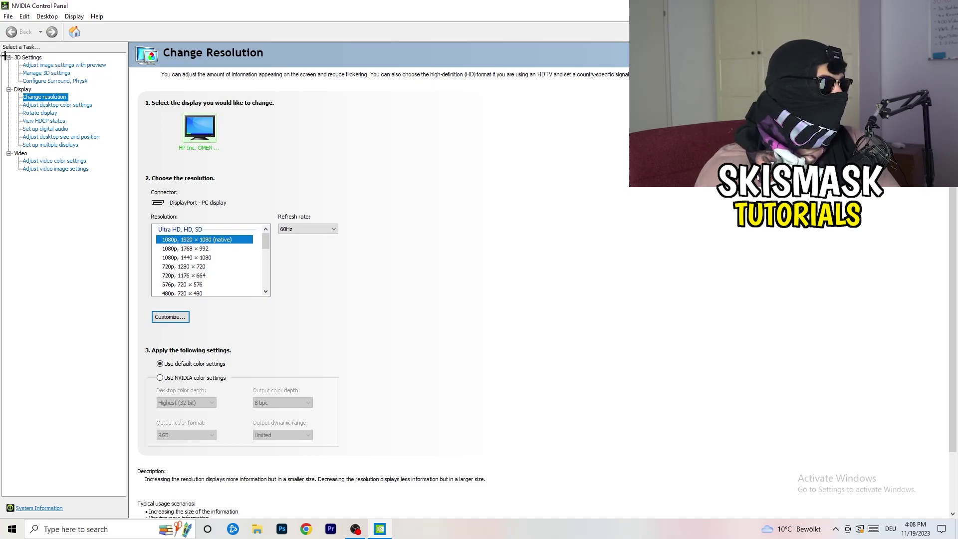
Step: Check the image settings preview, leaving 'Let the 3D application decide', then close NVIDIA Control Panel
{"action": "left_click", "coordinate": [53, 66]}
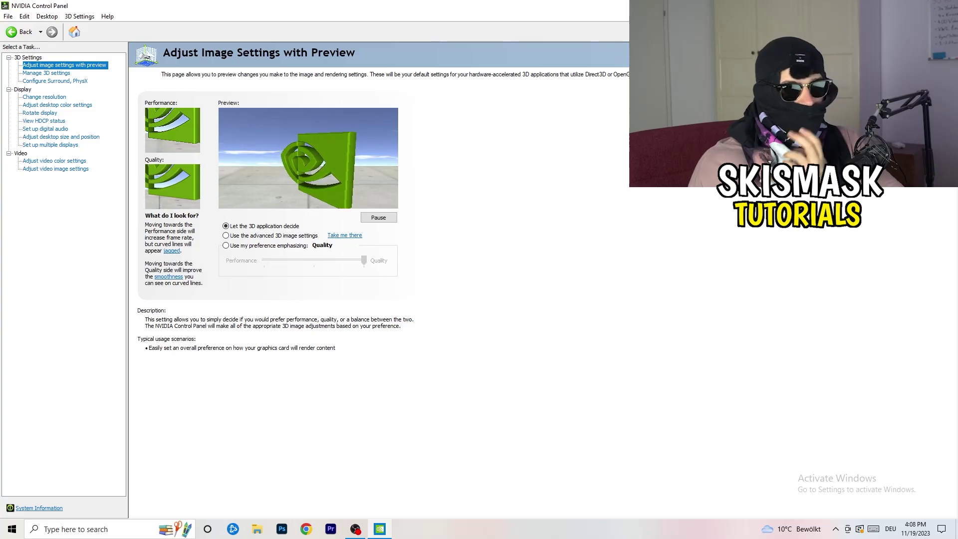
{"action": "key", "text": "alt+F4"}
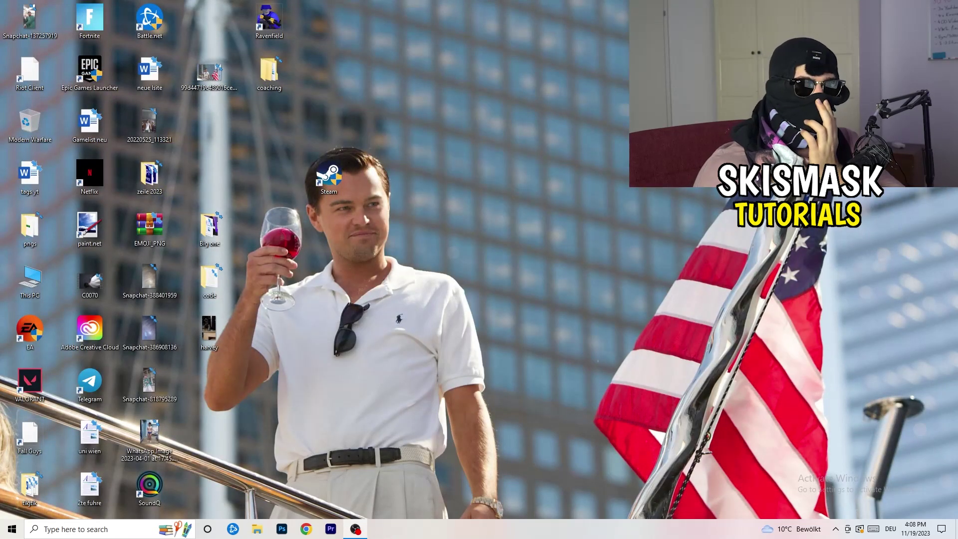